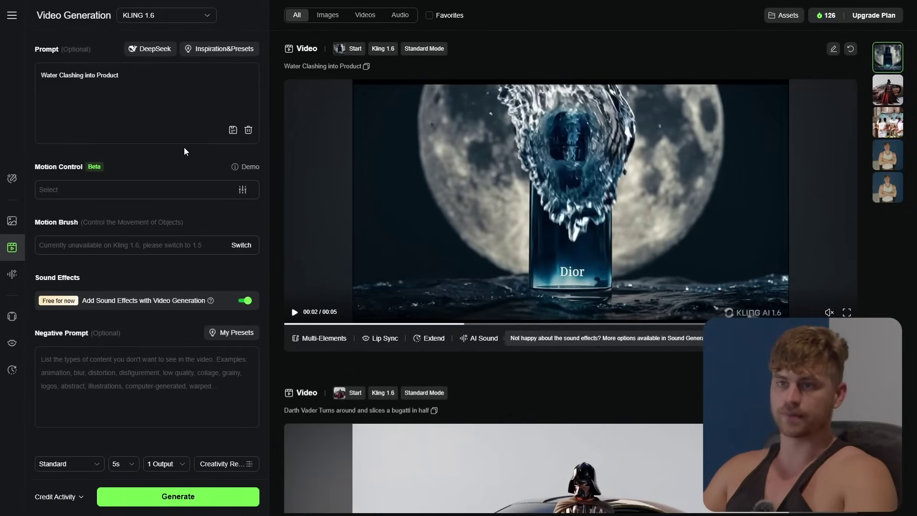
Step: Play the Dior water-splash clip, then switch to Text to Video and back to Image to Video
scroll(182, 119, up, 5)
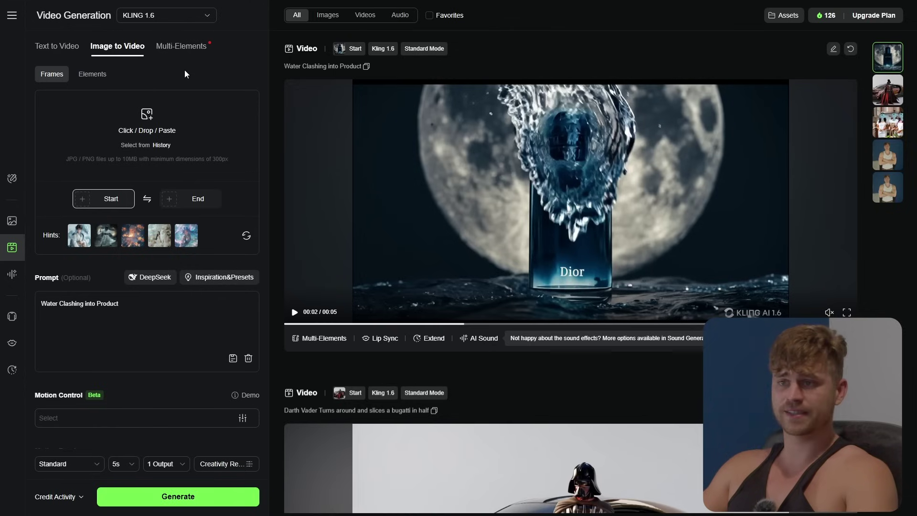
click(514, 182)
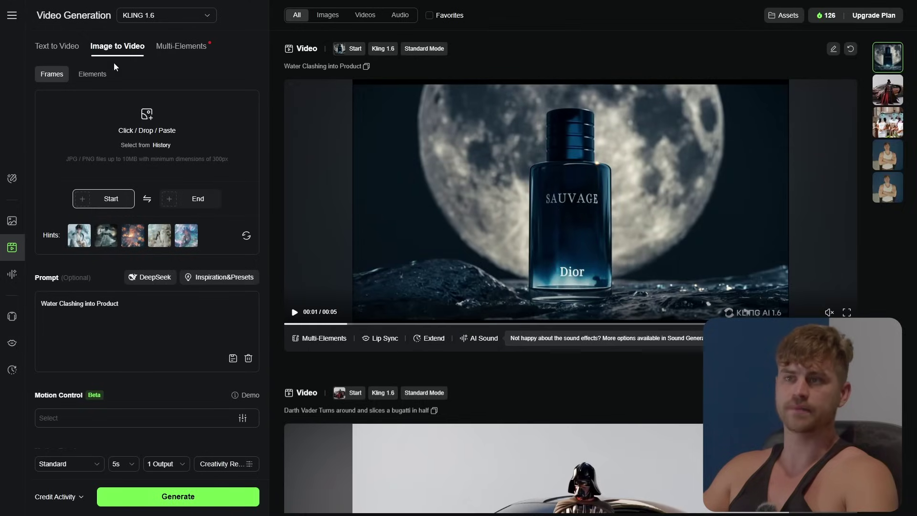
click(57, 46)
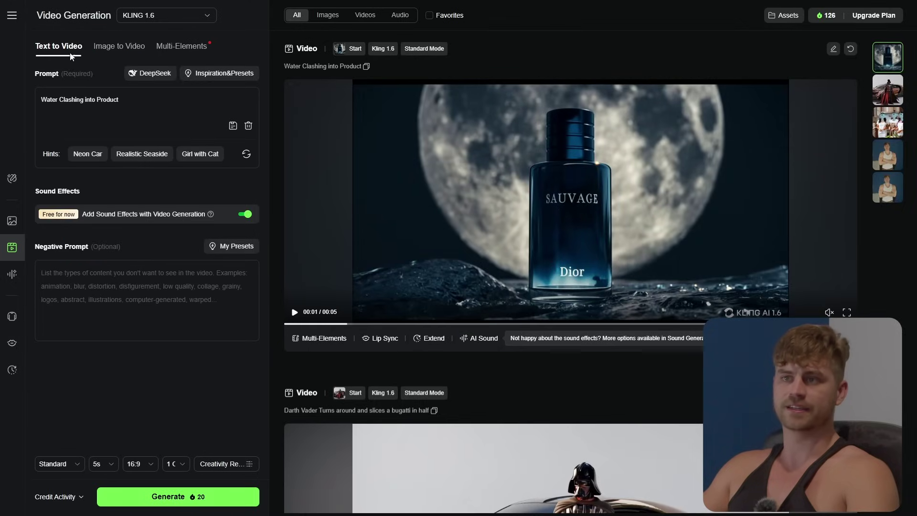
click(119, 50)
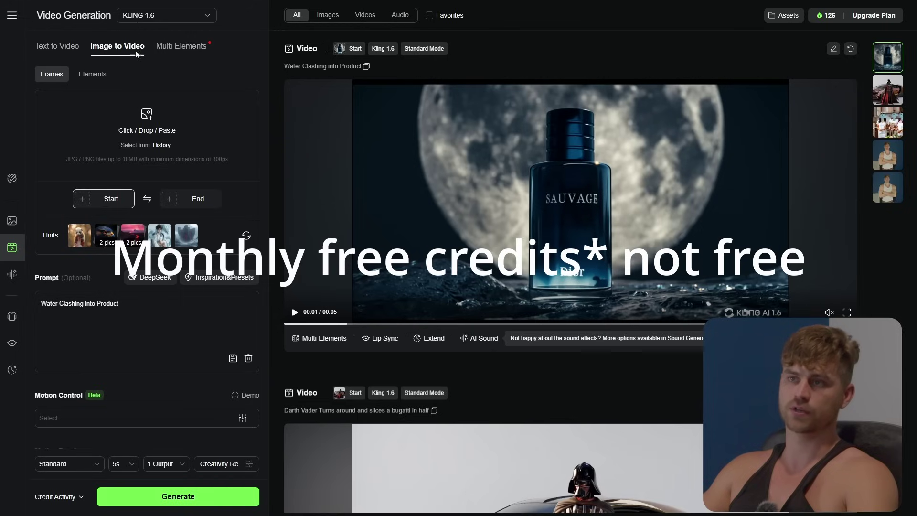
Step: Keep KLING 1.6 selected in the video model list
click(152, 18)
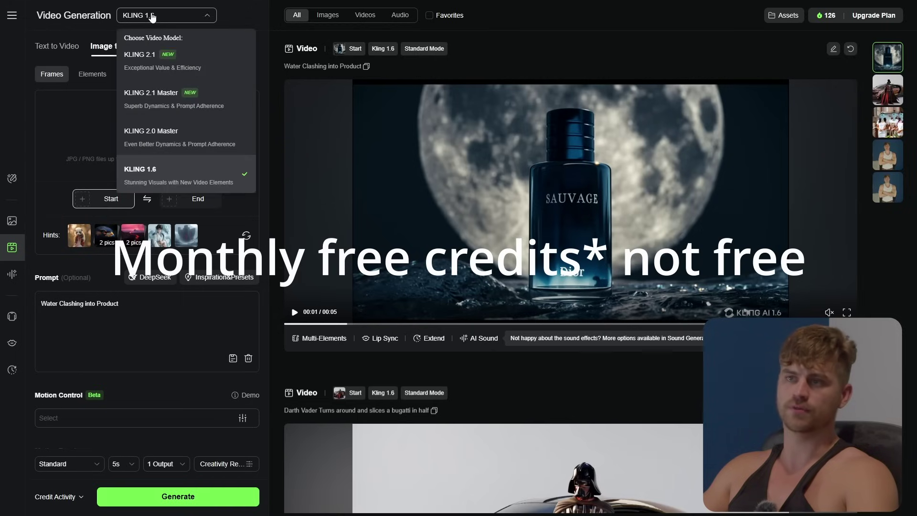
click(161, 13)
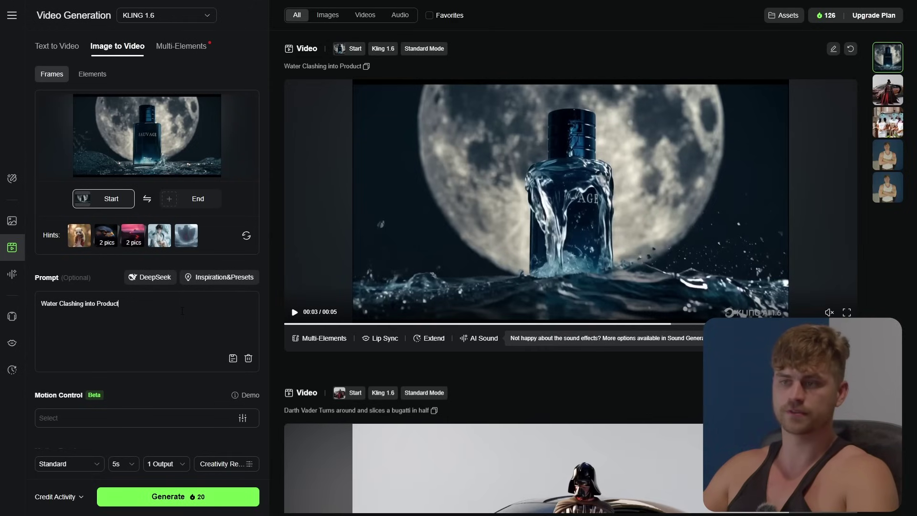
Step: Generate and play a clip from the Sauvage start frame, then start extending the prompt
scroll(186, 371, down, 5)
click(190, 497)
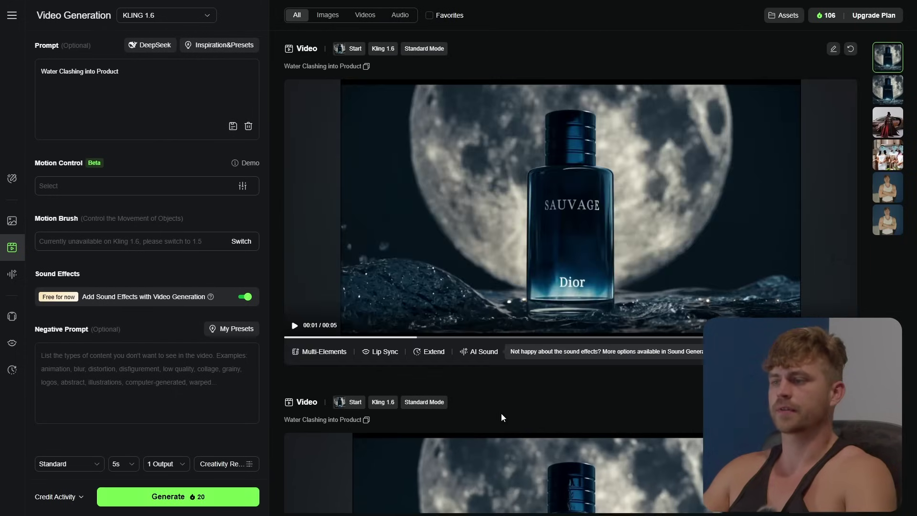
click(648, 243)
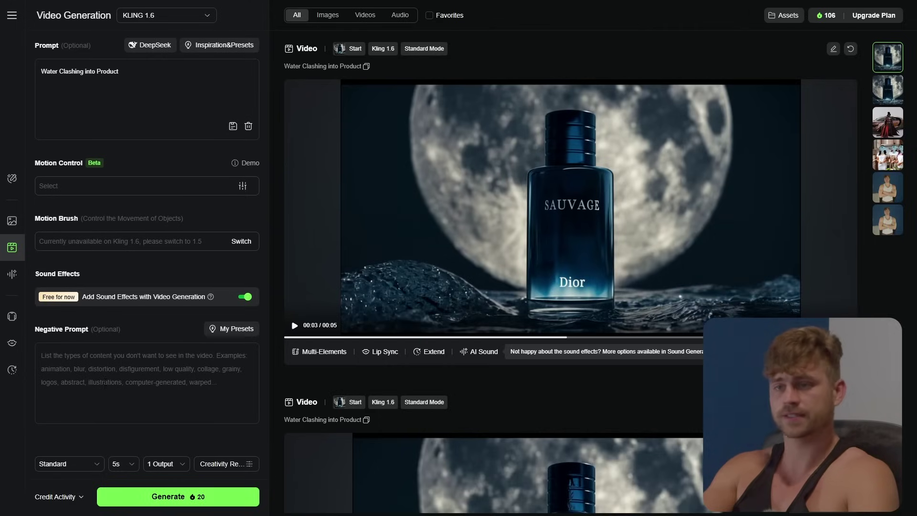
click(105, 382)
text(Sk)
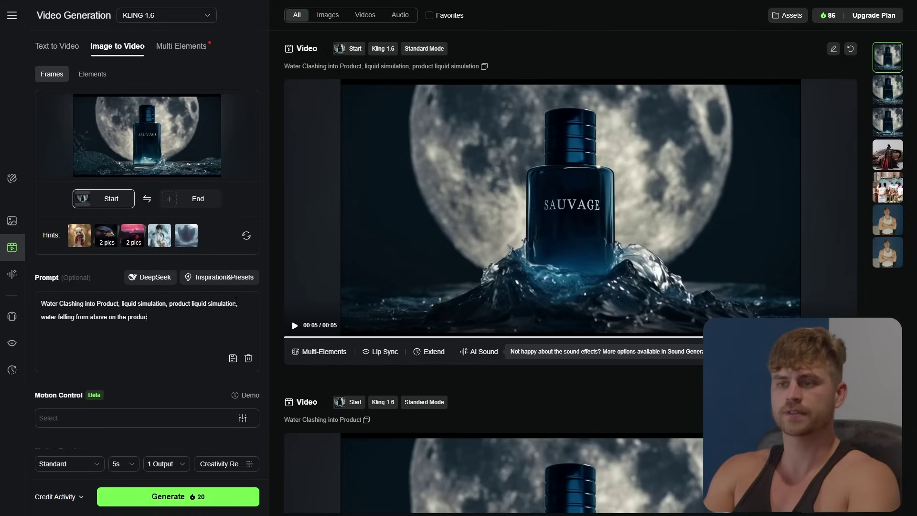
Step: Paste DeepSeek's richer moonlit Sauvage description at the end of the video prompt
text(t)
key(ctrl+a)
key(Right)
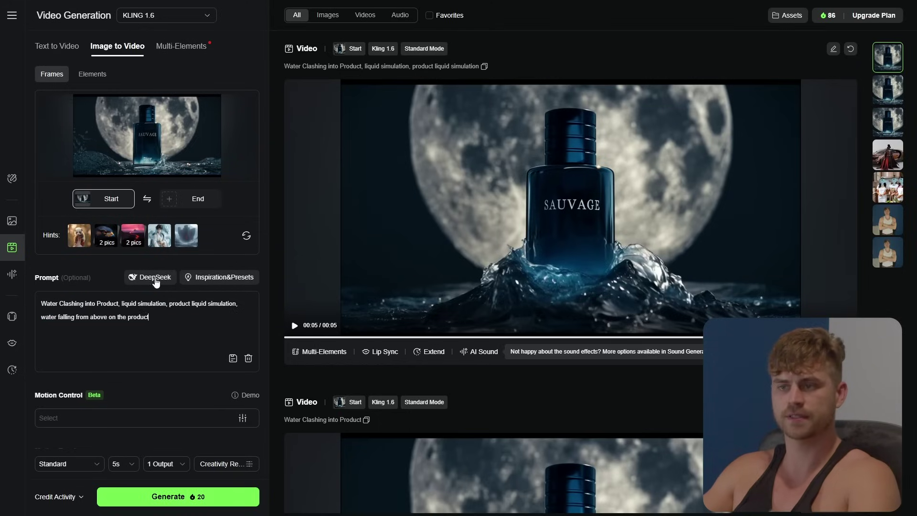
click(151, 278)
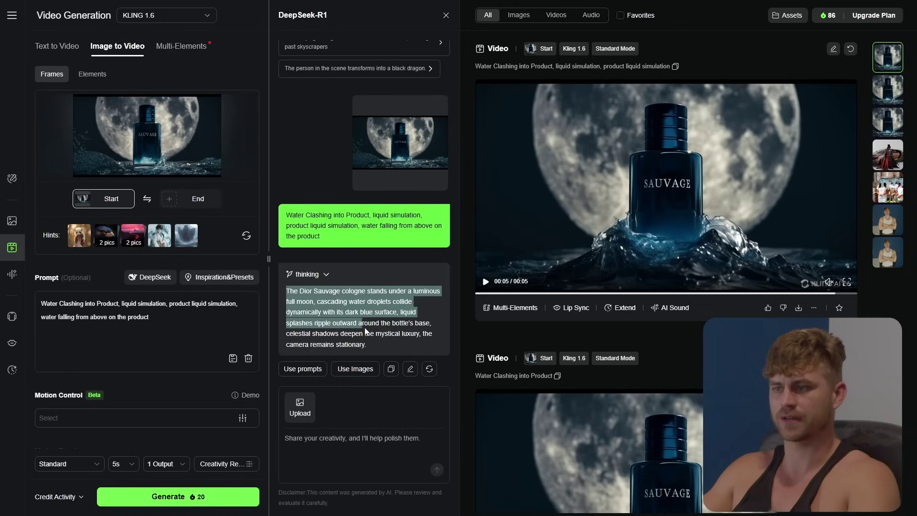
drag(419, 323, 399, 346)
key(ctrl+c)
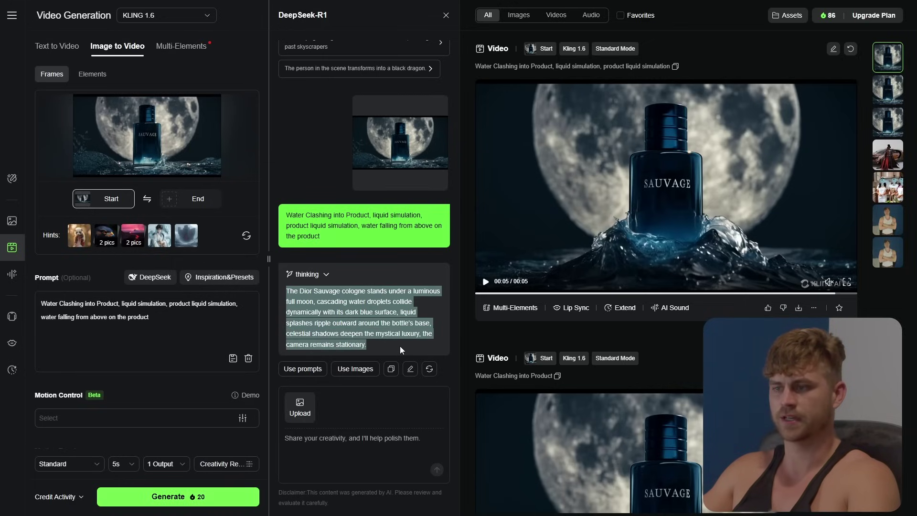
click(195, 310)
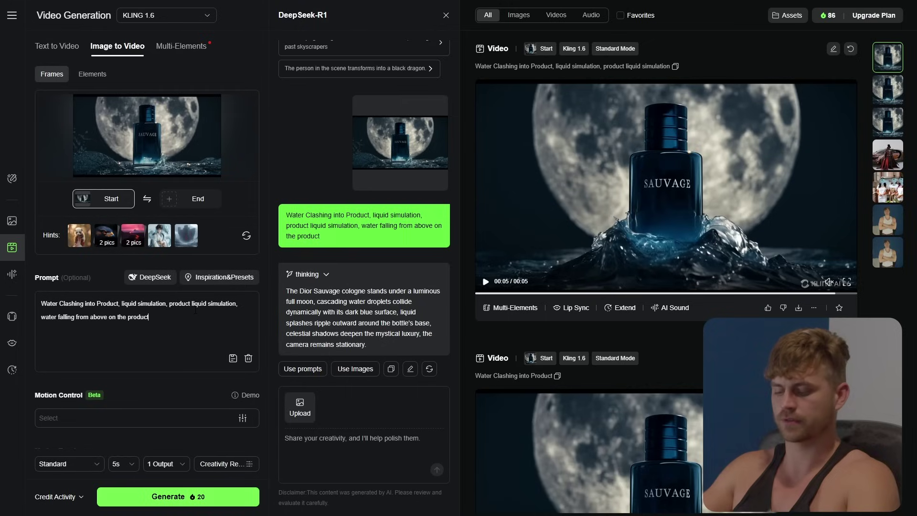
key(ctrl+v)
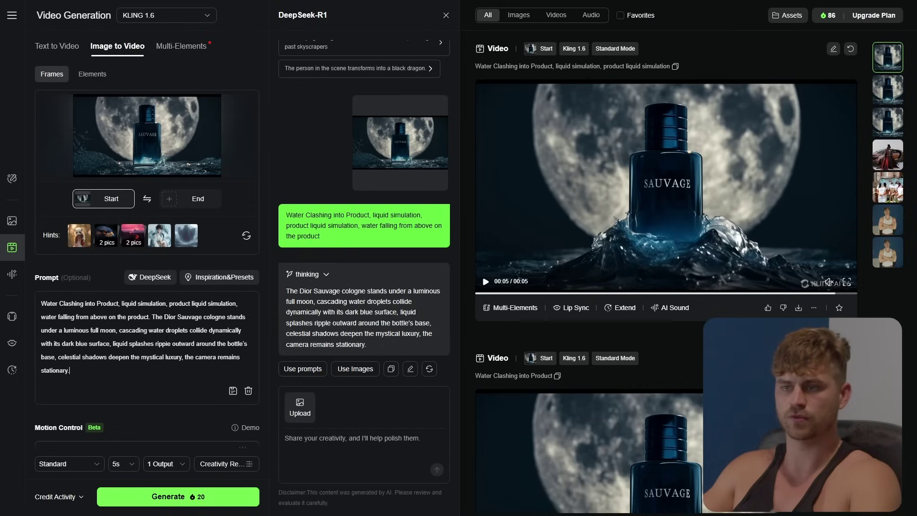
Step: Close DeepSeek and generate a clip from the shorter water-falling-from-above prompt
click(445, 17)
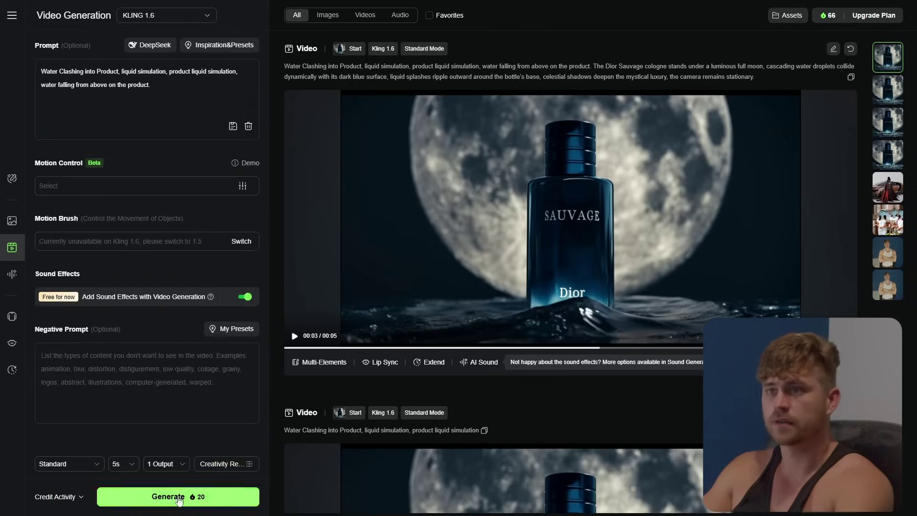
scroll(141, 316, up, 5)
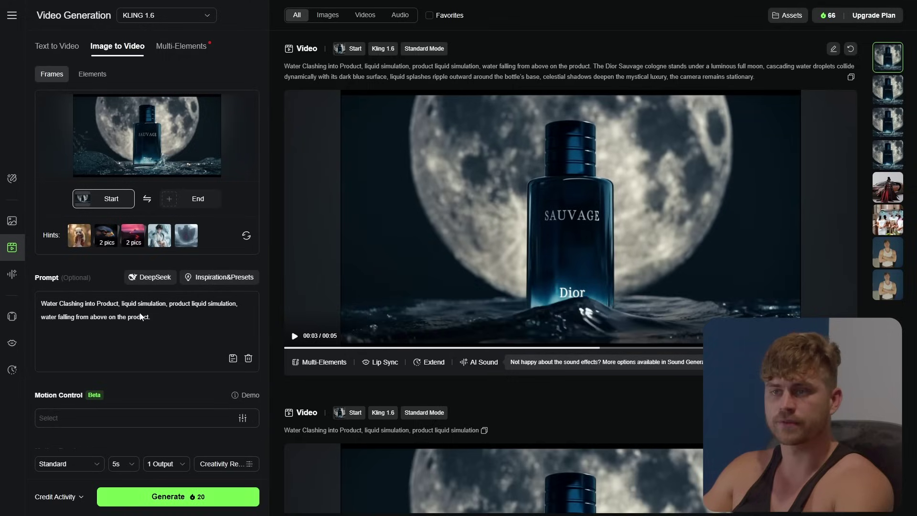
click(180, 497)
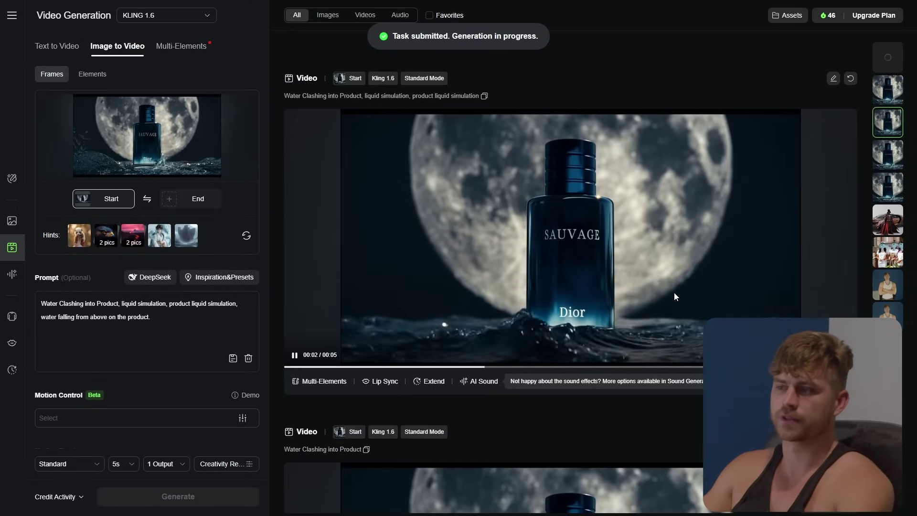
Step: Scroll through the results to review the DeepSeek-prompted Sauvage clip and queued generation
scroll(657, 294, down, 2)
scroll(654, 292, down, 4)
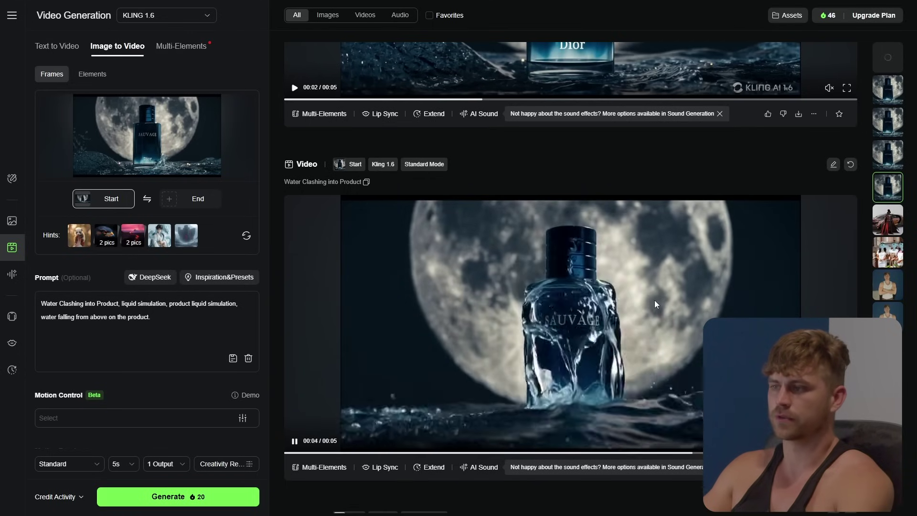
scroll(654, 300, up, 4)
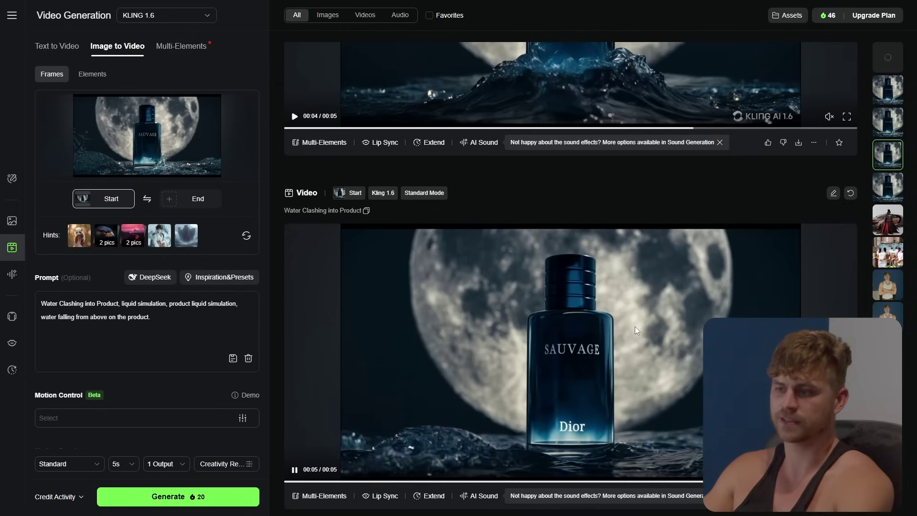
scroll(635, 326, up, 4)
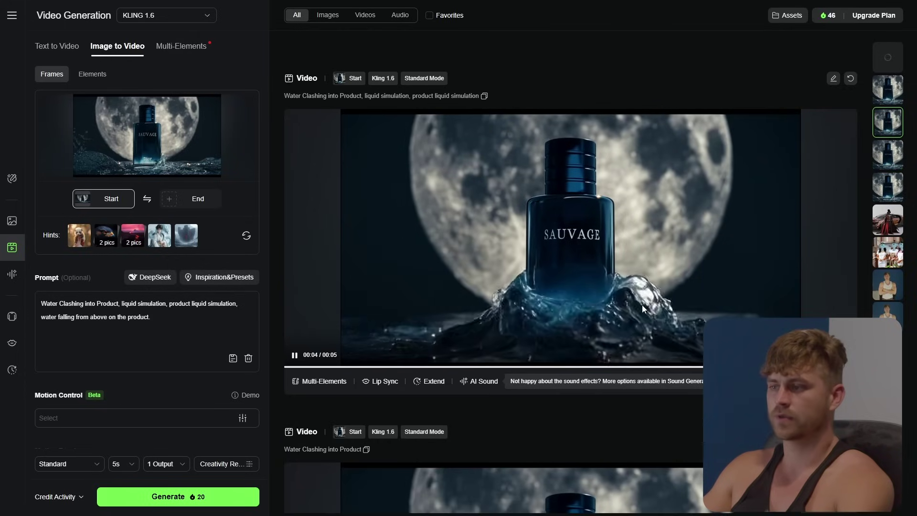
scroll(645, 302, up, 4)
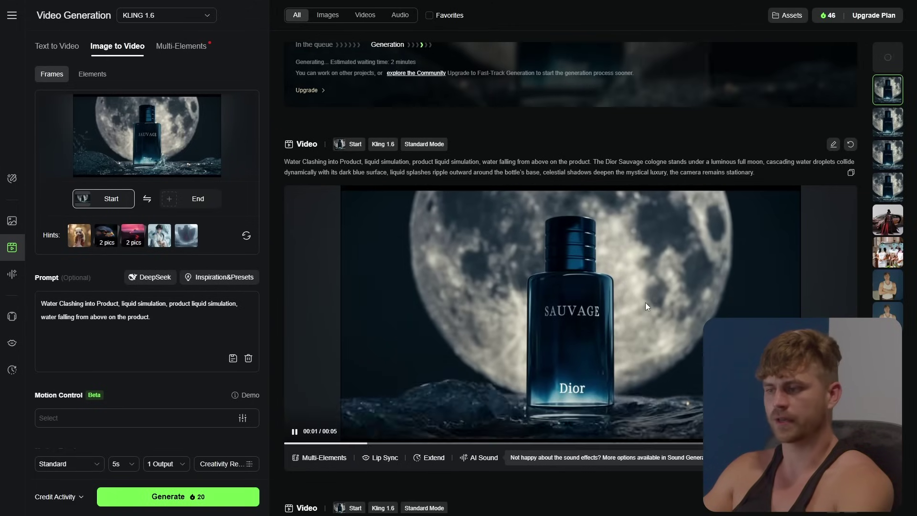
scroll(635, 319, down, 5)
scroll(635, 319, down, 5)
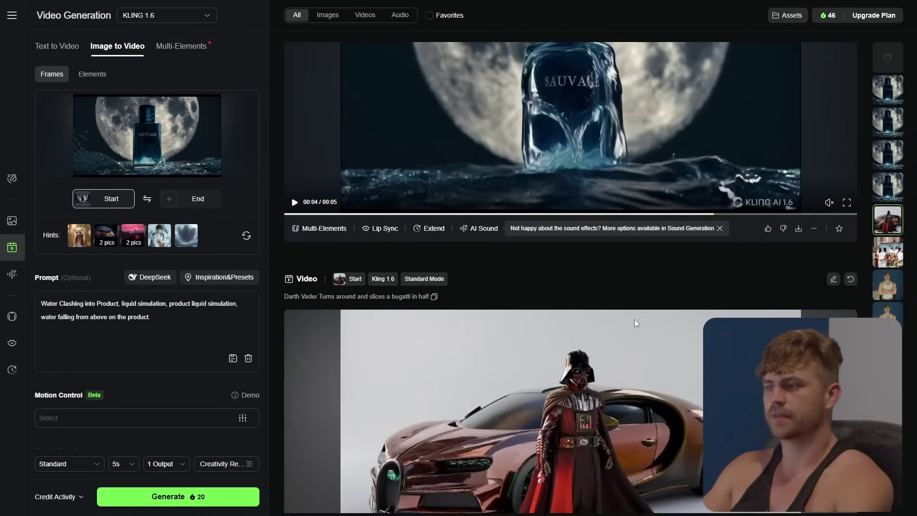
scroll(633, 323, up, 5)
scroll(633, 333, up, 10)
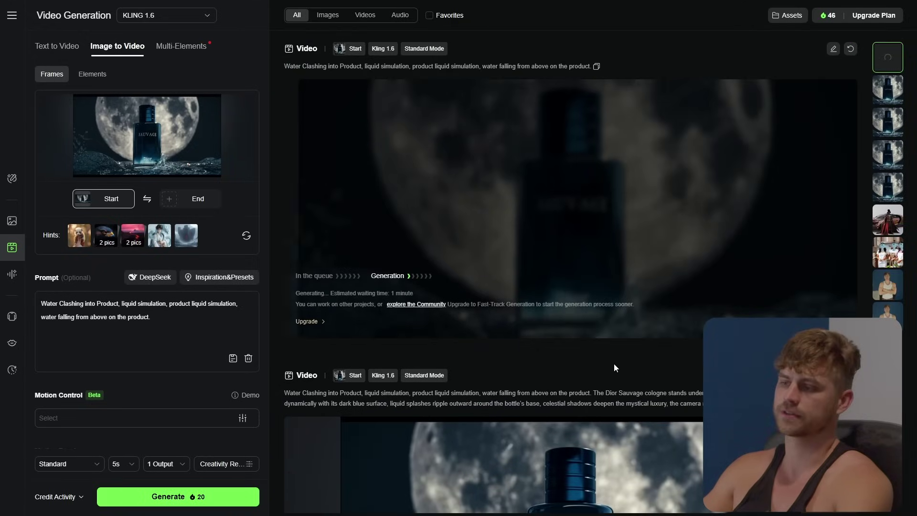
scroll(614, 363, down, 2)
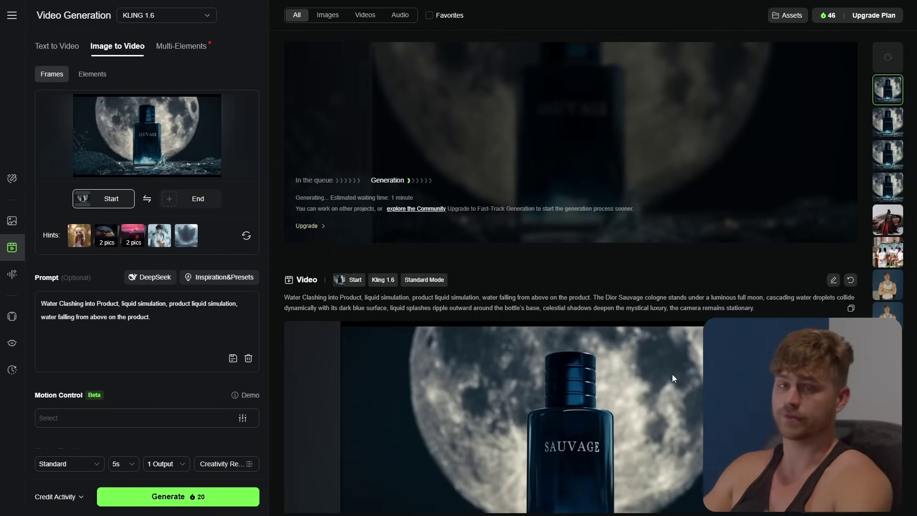
Step: Play the finished clip of water pouring from above onto the Sauvage bottle
scroll(620, 391, up, 2)
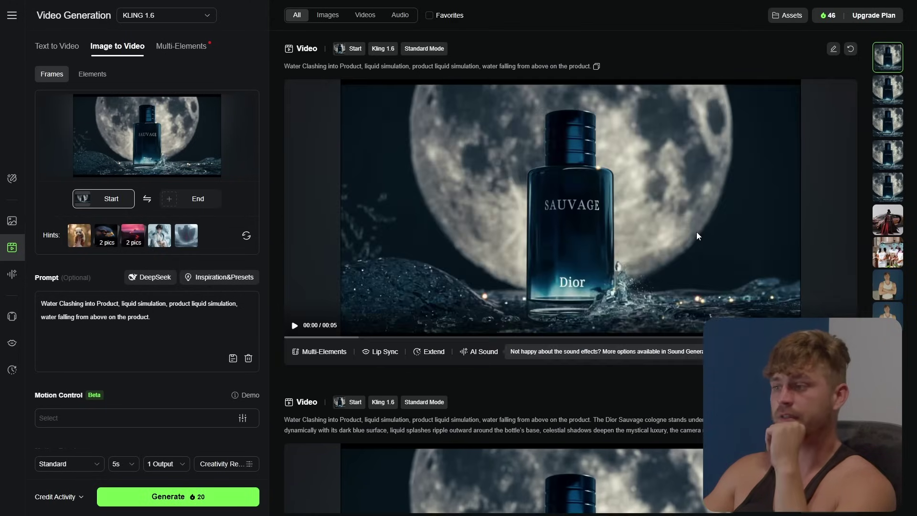
click(697, 231)
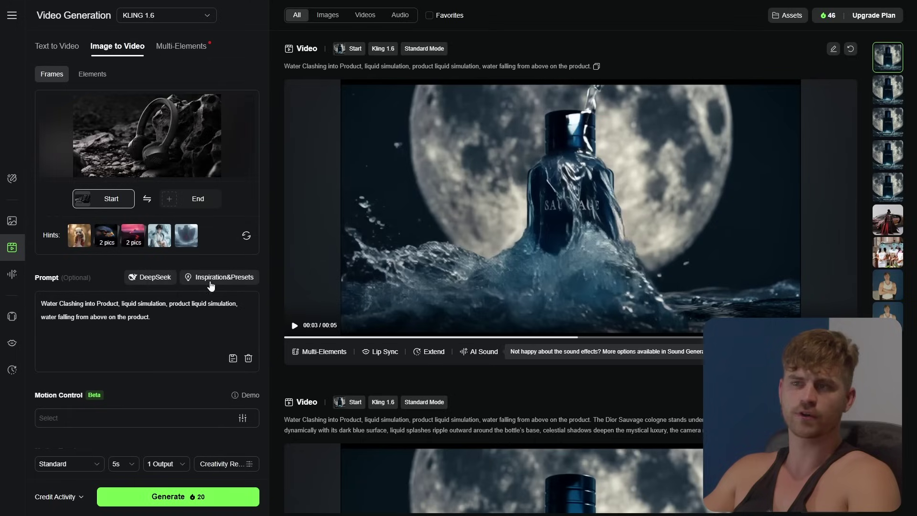
Step: Replace the old prompt with a new one beginning 'Wat' for the headphones image
mouse_move(146, 149)
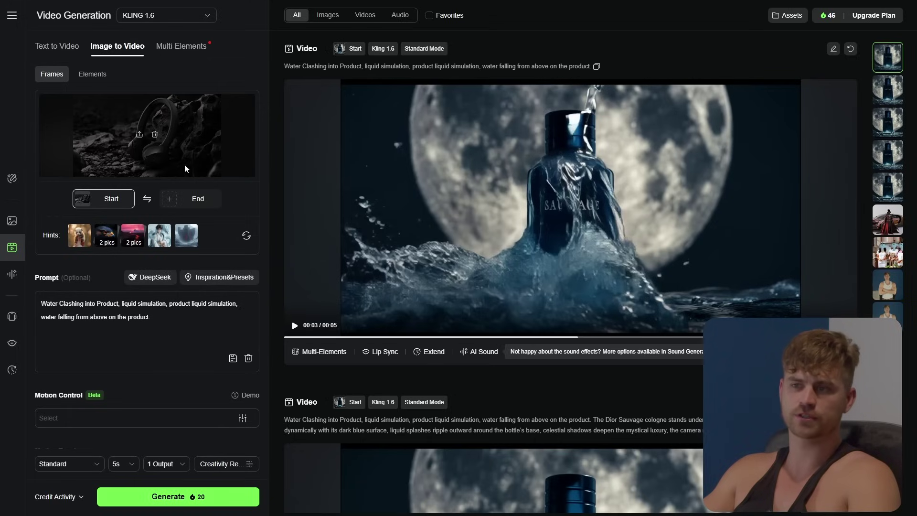
key(ctrl+a)
text(Wat)
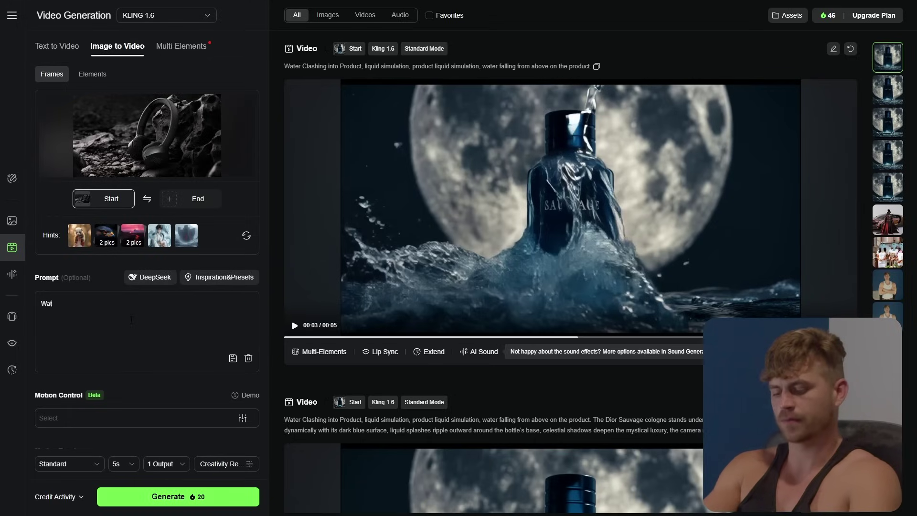